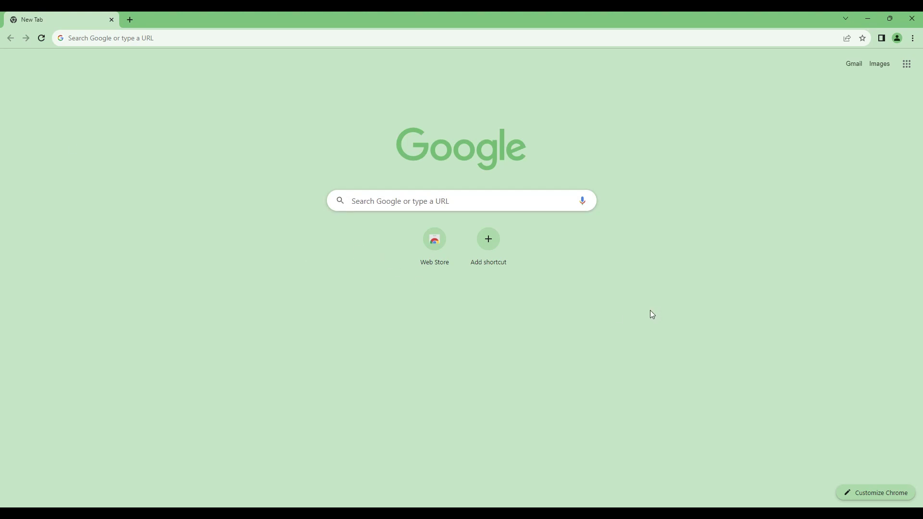
- Search Google for "path of building community fork" and open the official Path of Building Community site
{"action": "left_click", "coordinate": [491, 209]}
{"action": "type", "text": "p"}
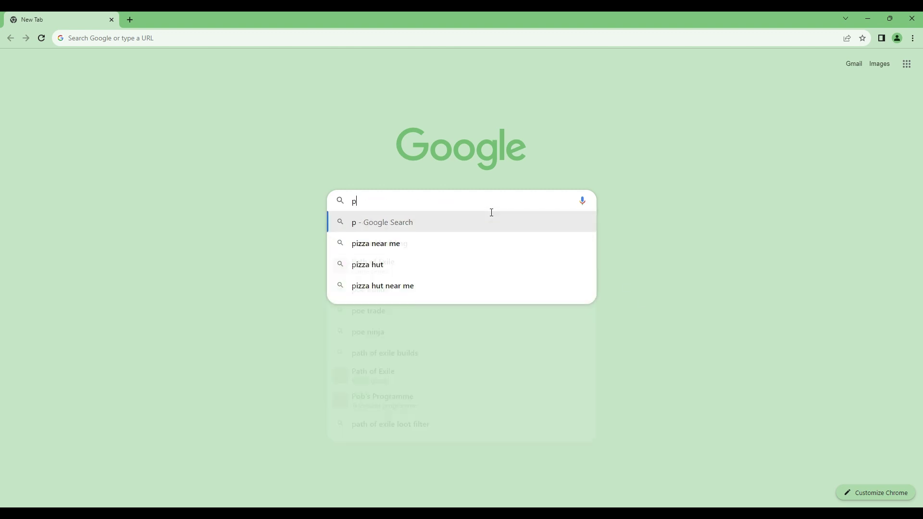
{"action": "type", "text": "ath of building com"}
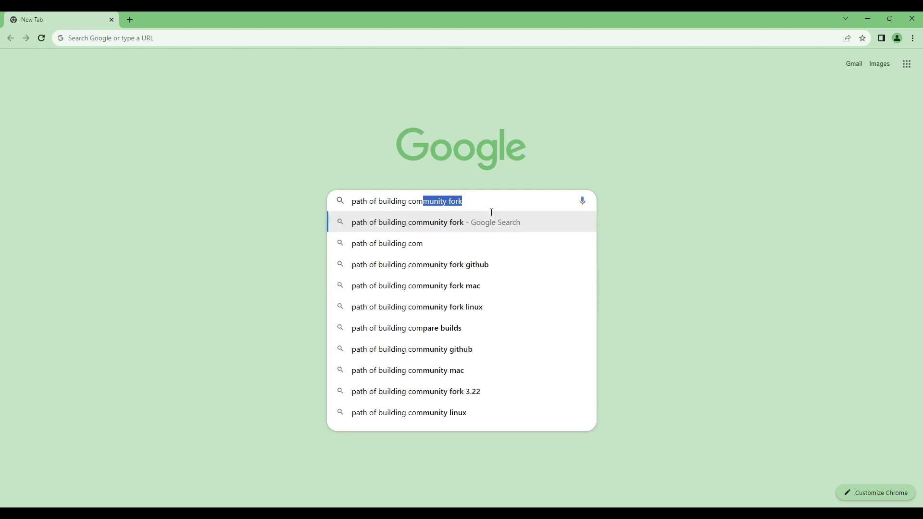
{"action": "key", "text": "Return"}
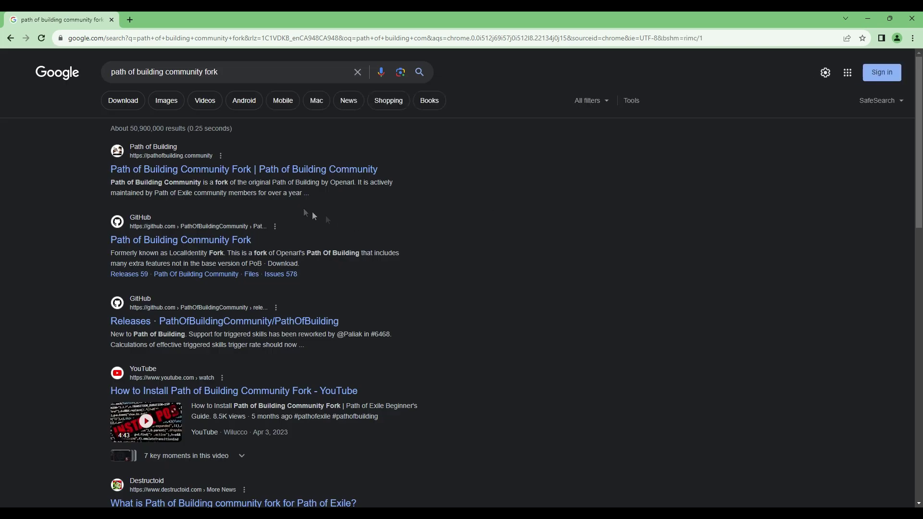
{"action": "left_click", "coordinate": [235, 168]}
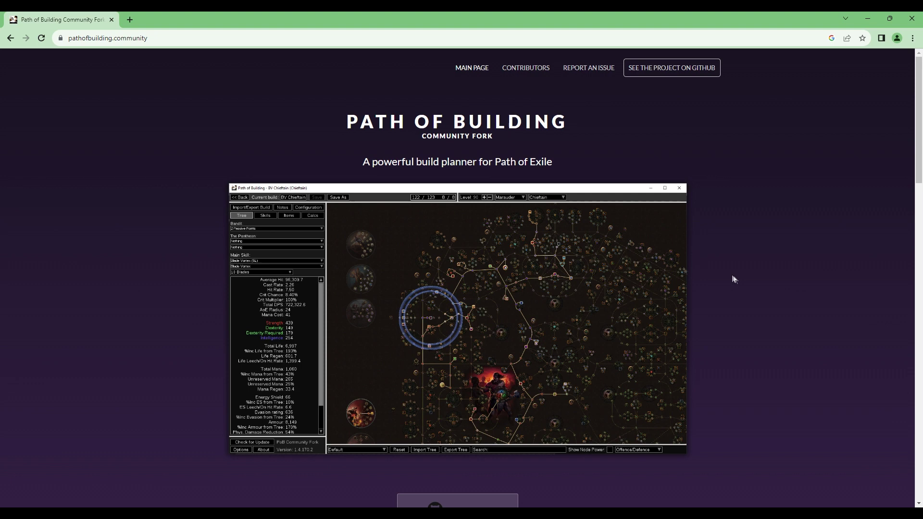
- Look through the site's main page and download Path of Building Community Fork
{"action": "scroll", "coordinate": [755, 278], "scroll_direction": "down", "scroll_amount": 1}
{"action": "scroll", "coordinate": [741, 281], "scroll_direction": "up", "scroll_amount": 1}
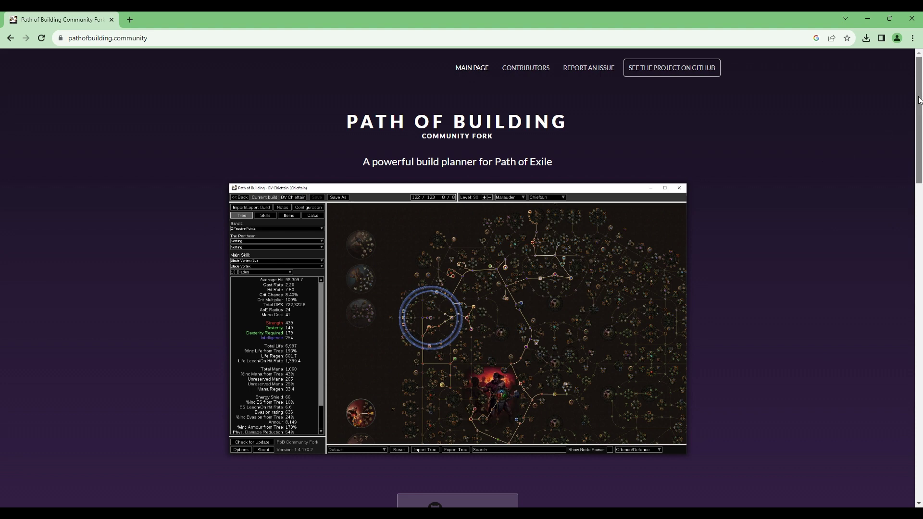
{"action": "scroll", "coordinate": [919, 100], "scroll_direction": "down", "scroll_amount": 1}
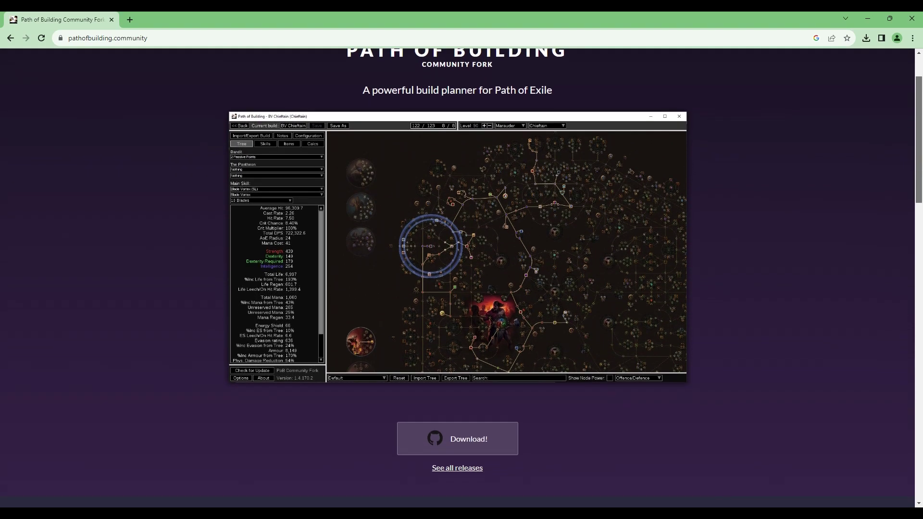
{"action": "scroll", "coordinate": [919, 100], "scroll_direction": "down", "scroll_amount": 3}
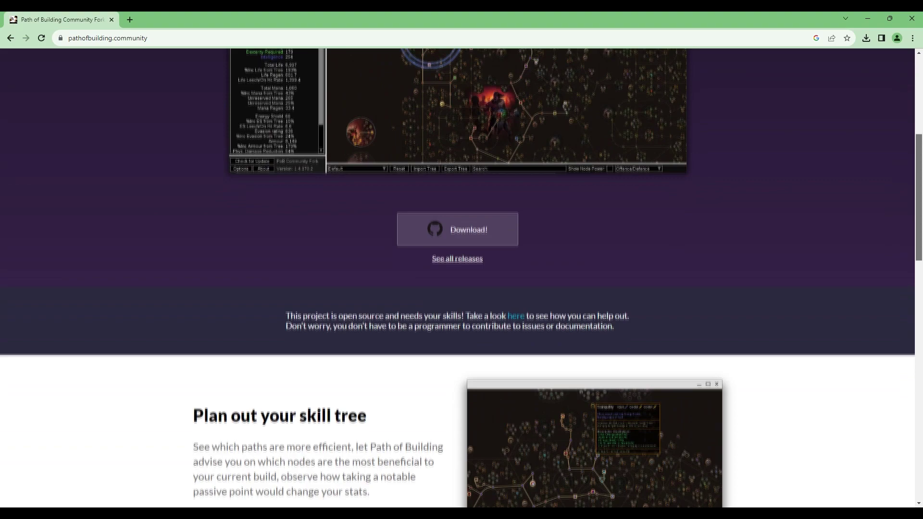
{"action": "scroll", "coordinate": [461, 277], "scroll_direction": "down", "scroll_amount": 4}
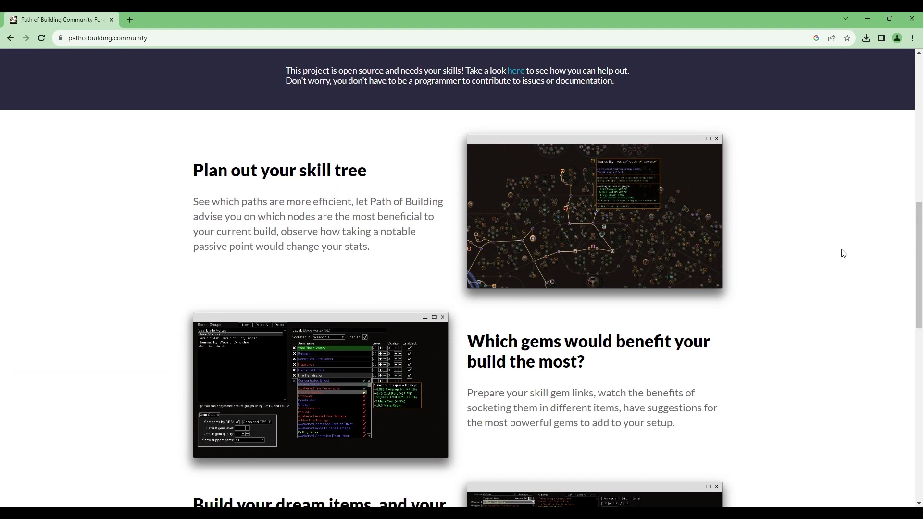
{"action": "scroll", "coordinate": [827, 260], "scroll_direction": "down", "scroll_amount": 3}
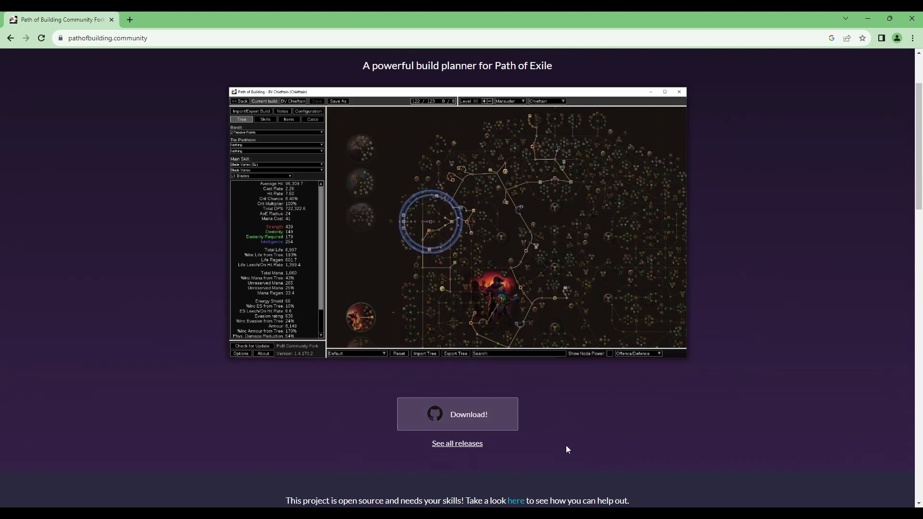
{"action": "left_click", "coordinate": [480, 420]}
- Search for "path of exile trial of the ancestors league starter" in a new tab and open PoE Vault's "[3.22] Trial of the Ancestors League Starters" result
{"action": "key", "text": "ctrl+t"}
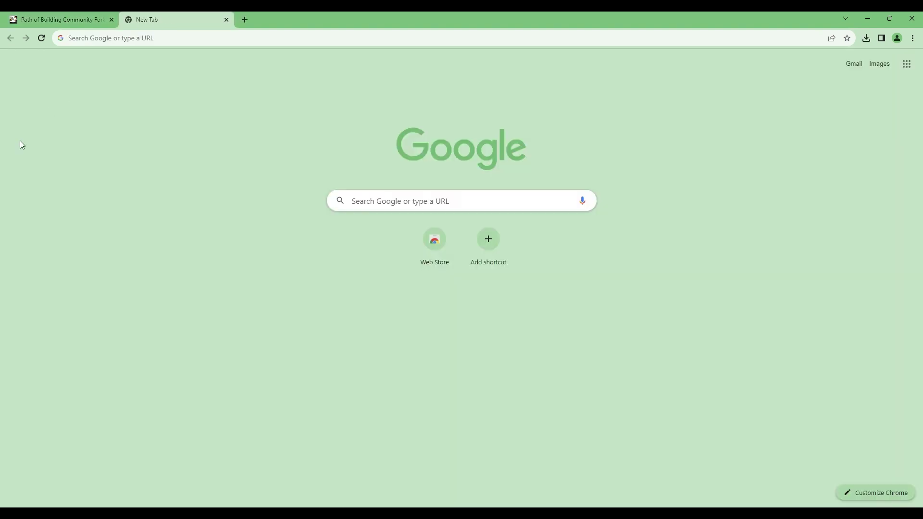
{"action": "left_click", "coordinate": [428, 210]}
{"action": "type", "text": "path of exile "}
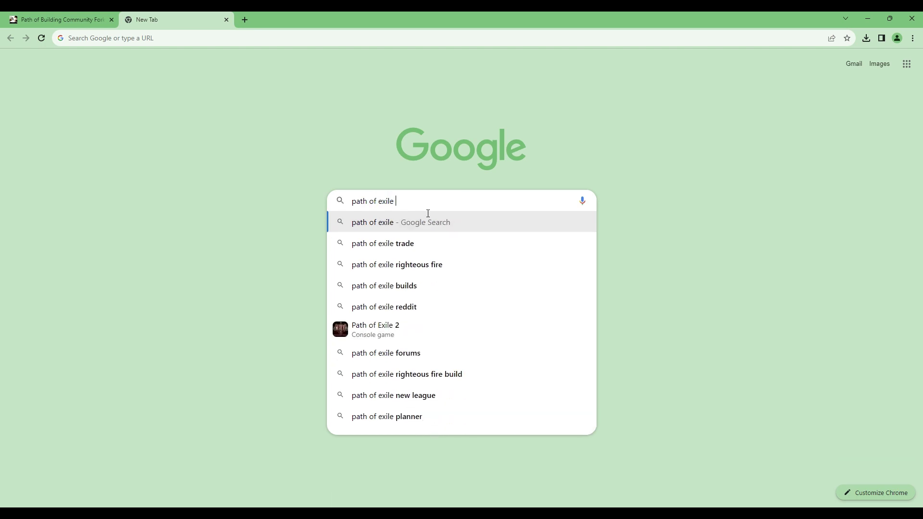
{"action": "type", "text": "trai"}
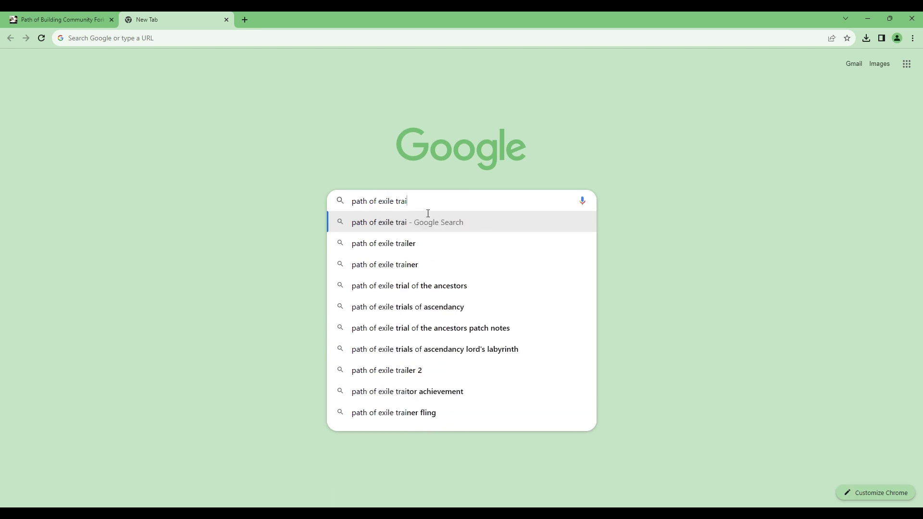
{"action": "key", "text": "BackSpace"}
{"action": "key", "text": "BackSpace"}
{"action": "type", "text": "ial"}
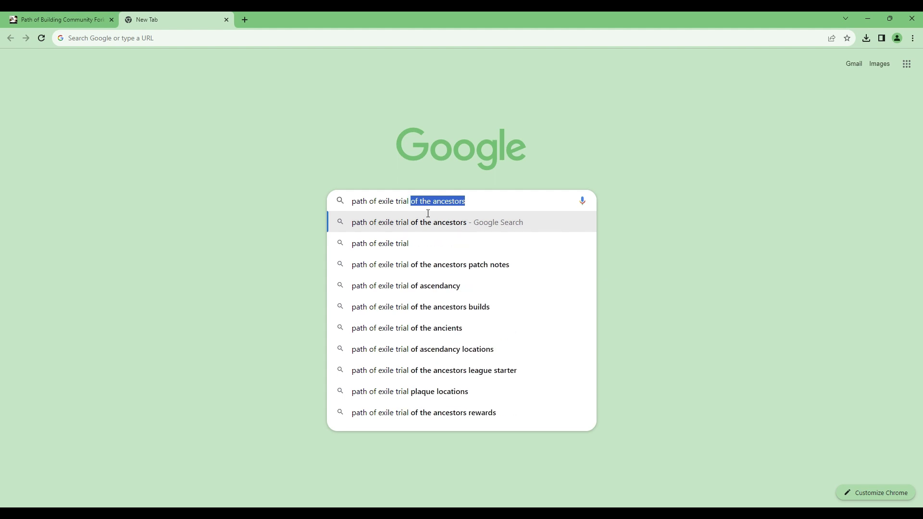
{"action": "key", "text": "Right"}
{"action": "type", "text": "league sta"}
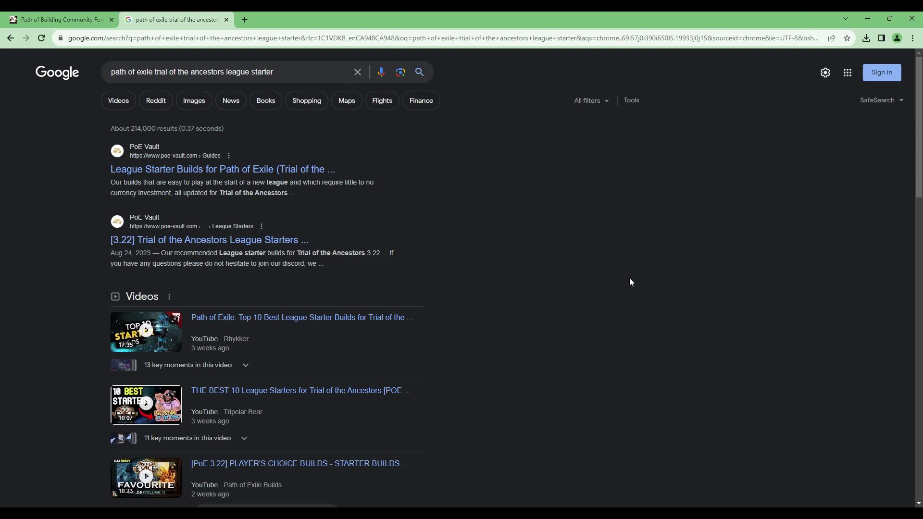
{"action": "scroll", "coordinate": [617, 284], "scroll_direction": "down", "scroll_amount": 1}
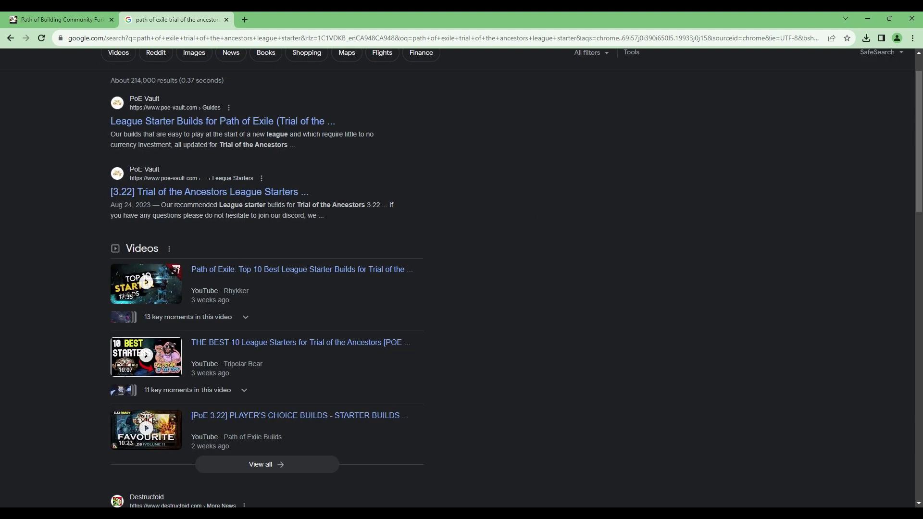
{"action": "left_click", "coordinate": [263, 194]}
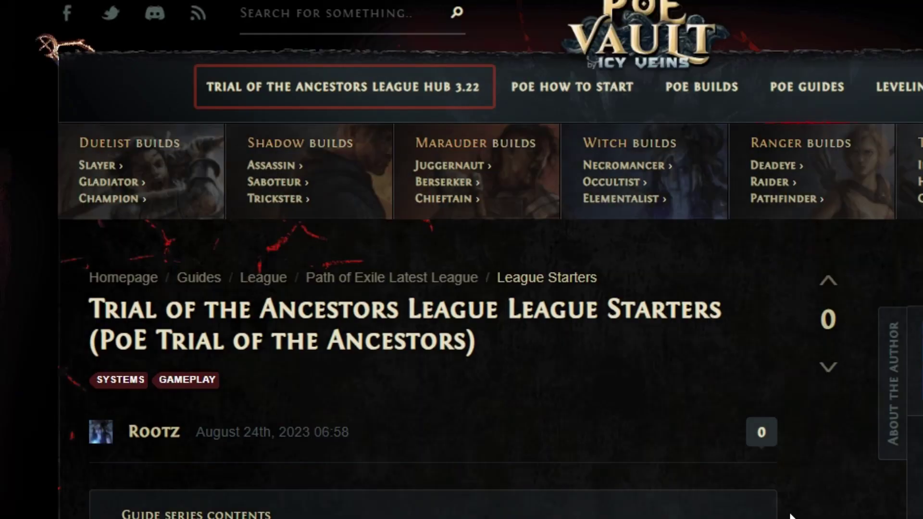
- Find the recommended league starter builds for Trial of the Ancestors 3.22 and open the Righteous Fire Inquisitor guide
{"action": "scroll", "coordinate": [462, 259], "scroll_direction": "down", "scroll_amount": 5}
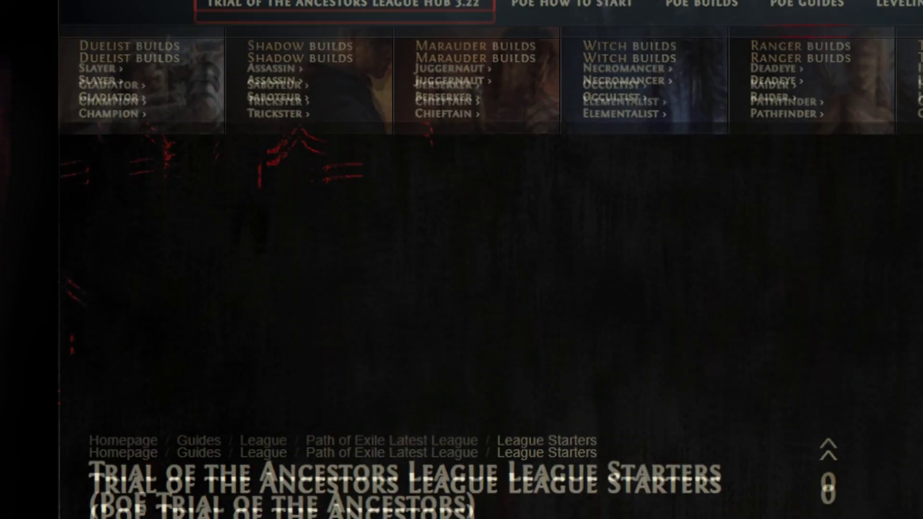
{"action": "scroll", "coordinate": [462, 259], "scroll_direction": "down", "scroll_amount": 4}
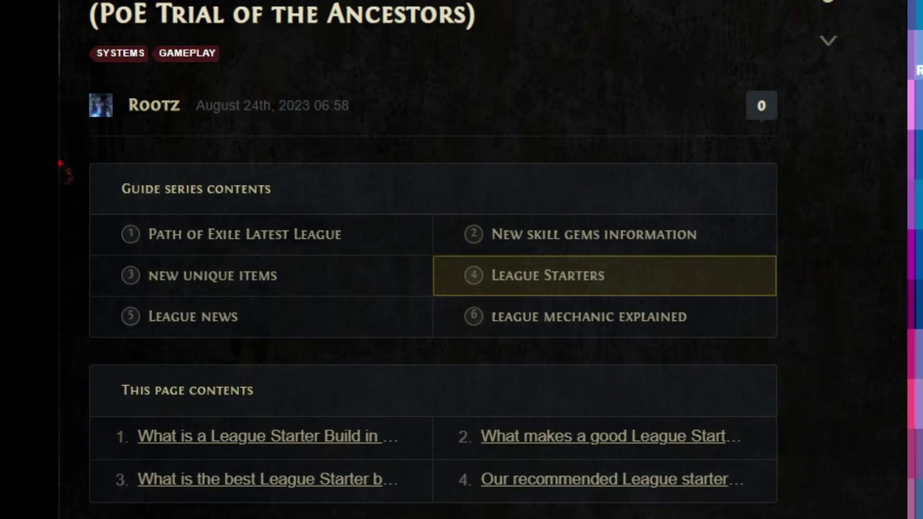
{"action": "scroll", "coordinate": [461, 259], "scroll_direction": "down", "scroll_amount": 4}
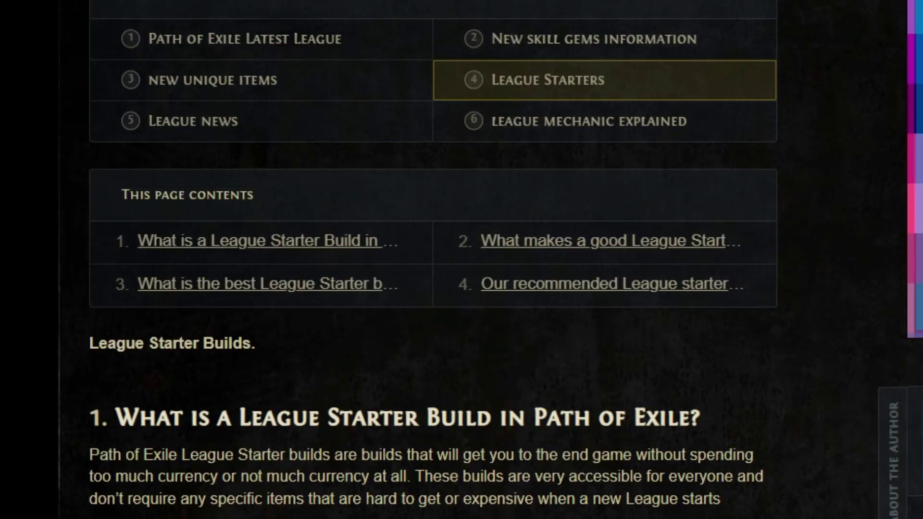
{"action": "scroll", "coordinate": [461, 259], "scroll_direction": "down", "scroll_amount": 14}
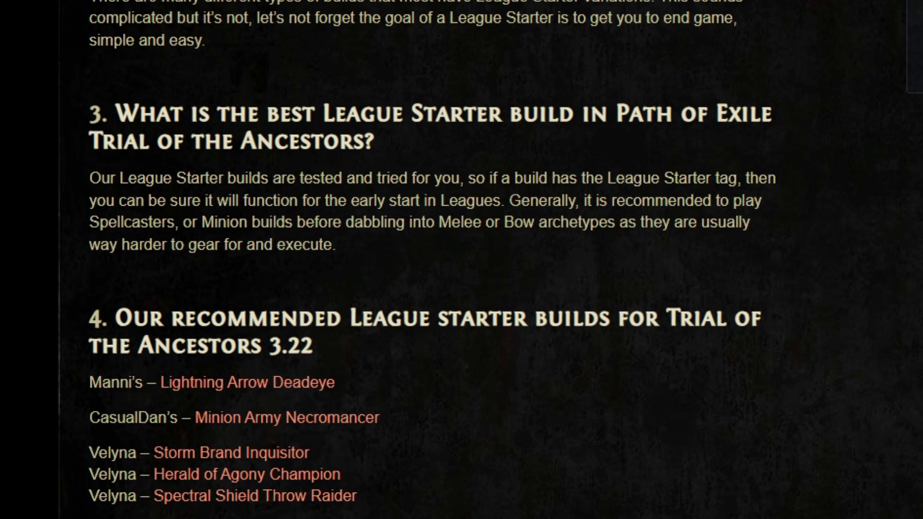
{"action": "scroll", "coordinate": [295, 481], "scroll_direction": "down", "scroll_amount": 3}
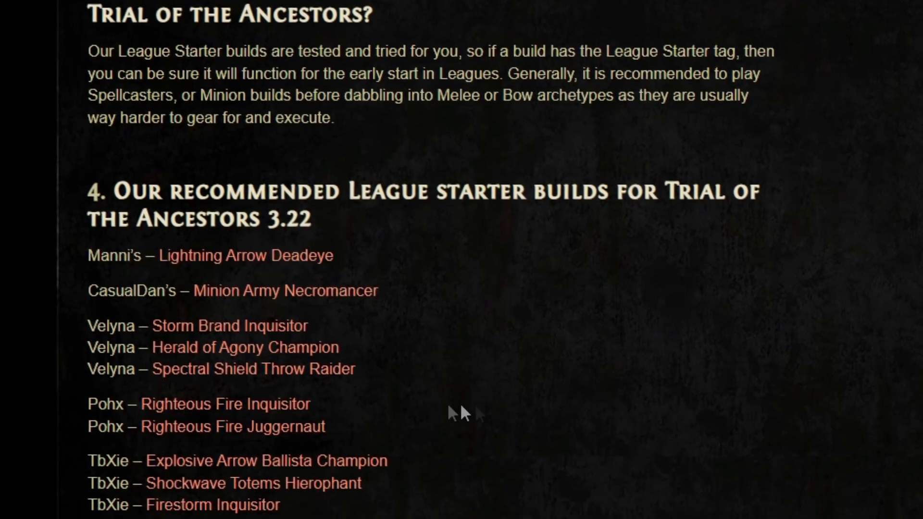
{"action": "scroll", "coordinate": [462, 413], "scroll_direction": "down", "scroll_amount": 3}
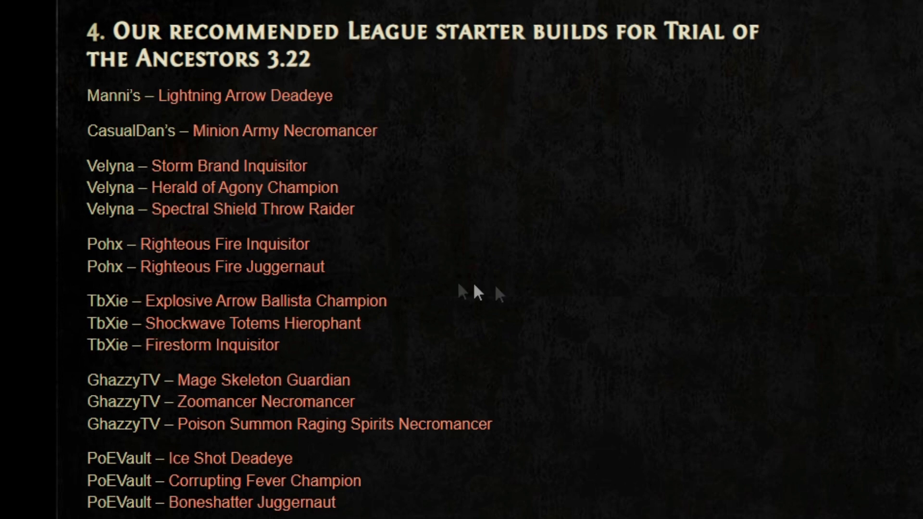
{"action": "left_click", "coordinate": [224, 250]}
- Skim the Righteous Fire Inquisitor guide's introduction and open its "PoB, Passive Skill Tree & Gem Links" page
{"action": "scroll", "coordinate": [812, 492], "scroll_direction": "down", "scroll_amount": 3}
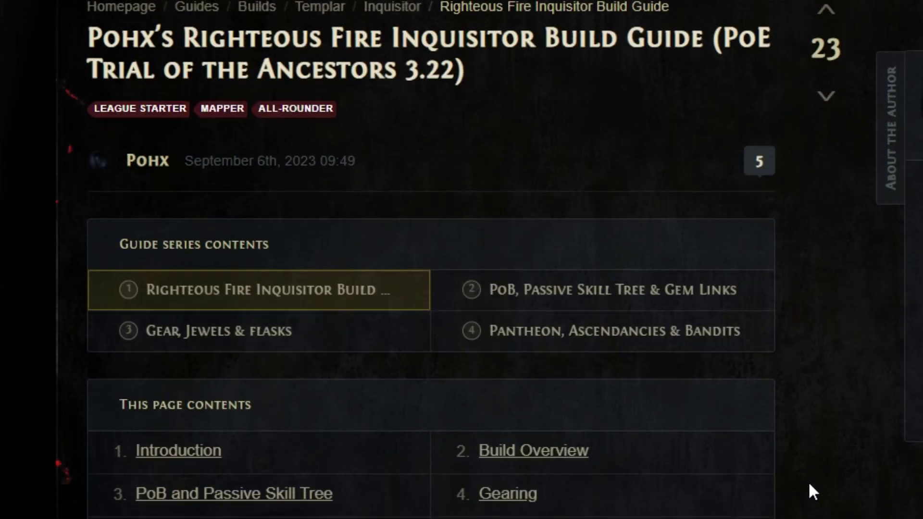
{"action": "scroll", "coordinate": [809, 479], "scroll_direction": "up", "scroll_amount": 4}
{"action": "scroll", "coordinate": [809, 478], "scroll_direction": "down", "scroll_amount": 2}
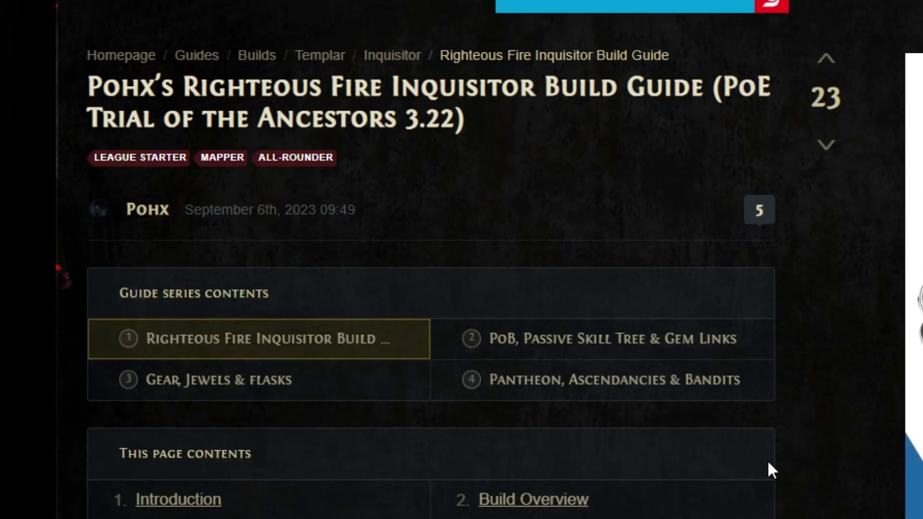
{"action": "scroll", "coordinate": [766, 459], "scroll_direction": "down", "scroll_amount": 8}
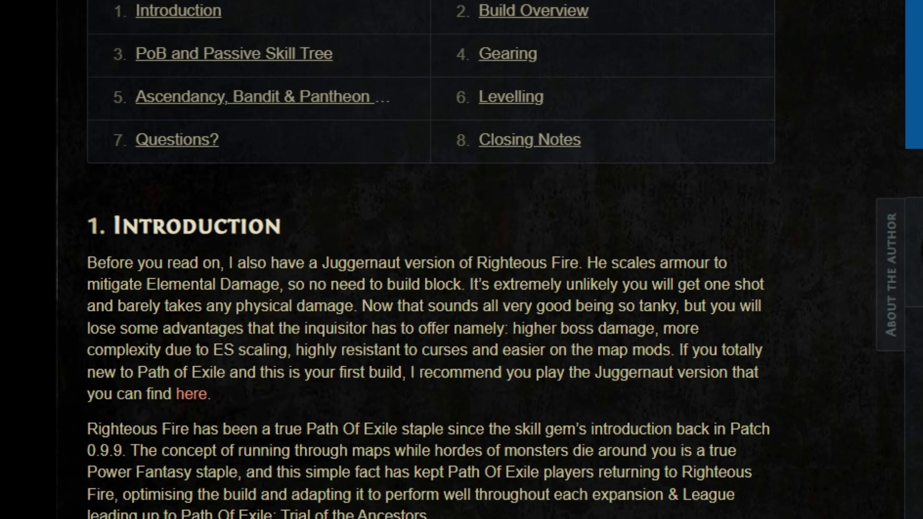
{"action": "scroll", "coordinate": [582, 328], "scroll_direction": "down", "scroll_amount": 2}
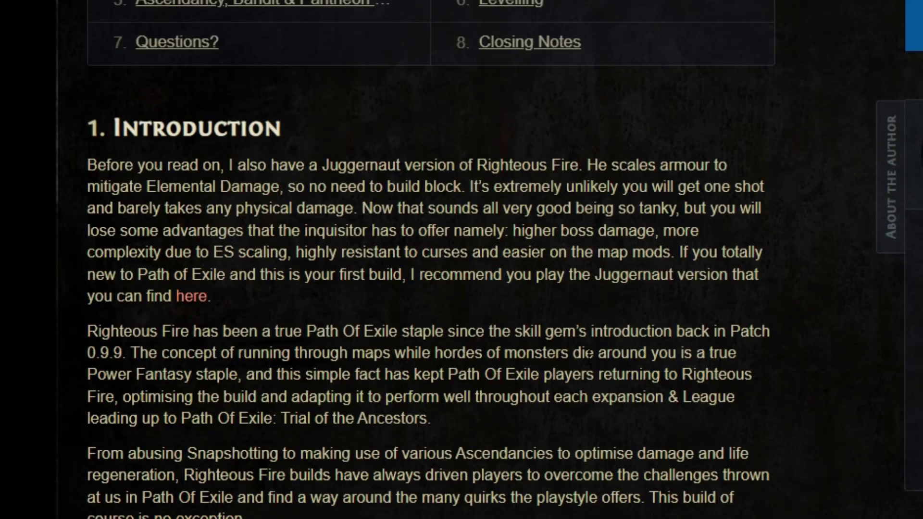
{"action": "scroll", "coordinate": [589, 354], "scroll_direction": "up", "scroll_amount": 6}
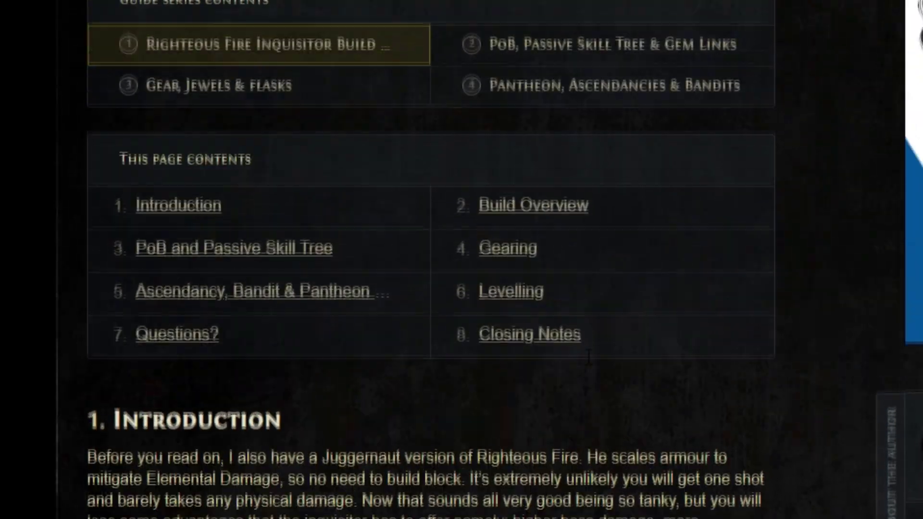
{"action": "left_click", "coordinate": [535, 61]}
- Open the Comprehensive PoB linked in the guide's section on levelling and end game passive skill trees
{"action": "scroll", "coordinate": [546, 412], "scroll_direction": "up", "scroll_amount": 5}
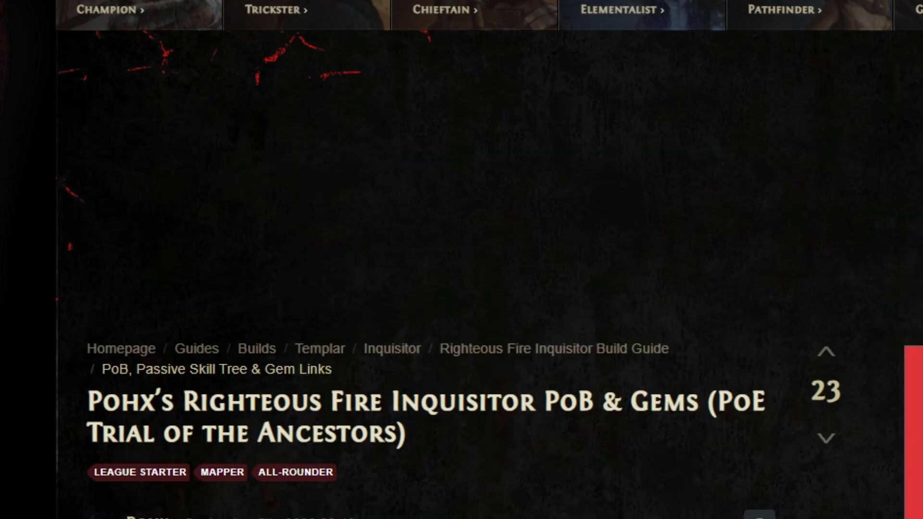
{"action": "scroll", "coordinate": [639, 433], "scroll_direction": "down", "scroll_amount": 15}
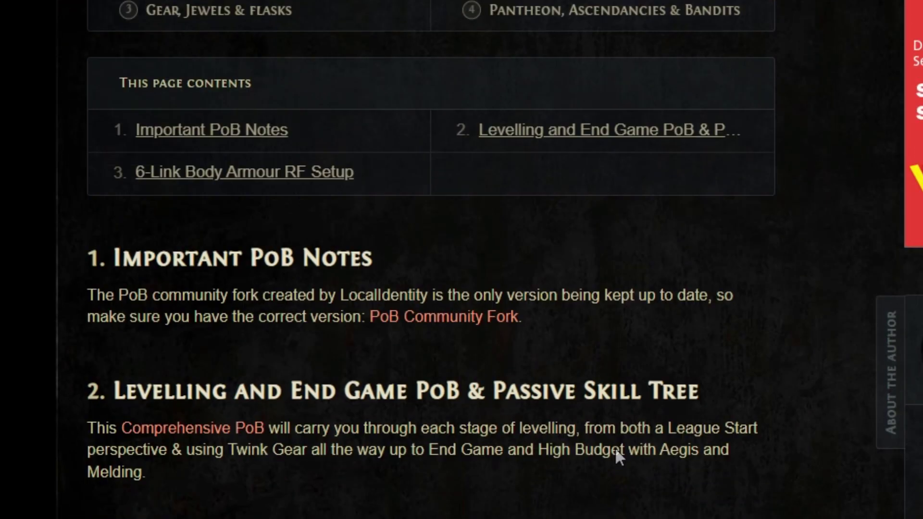
{"action": "scroll", "coordinate": [375, 353], "scroll_direction": "down", "scroll_amount": 2}
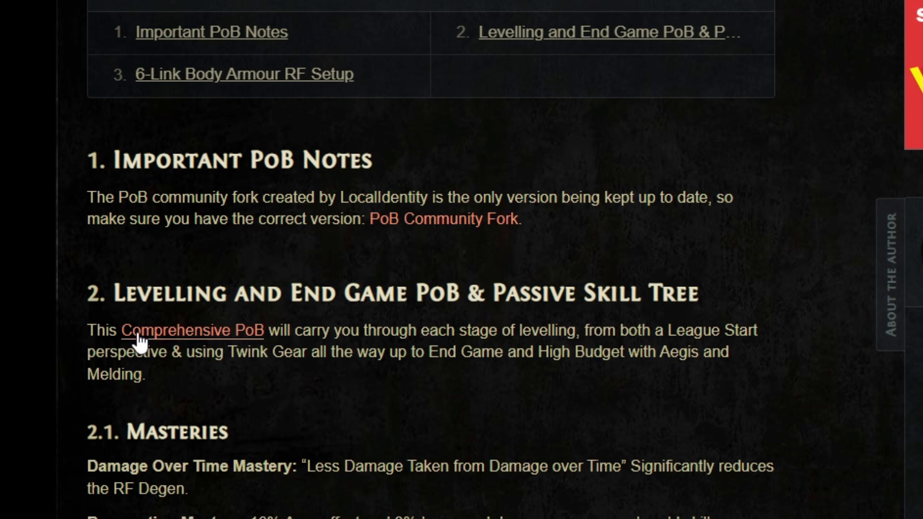
{"action": "left_click", "coordinate": [170, 332]}
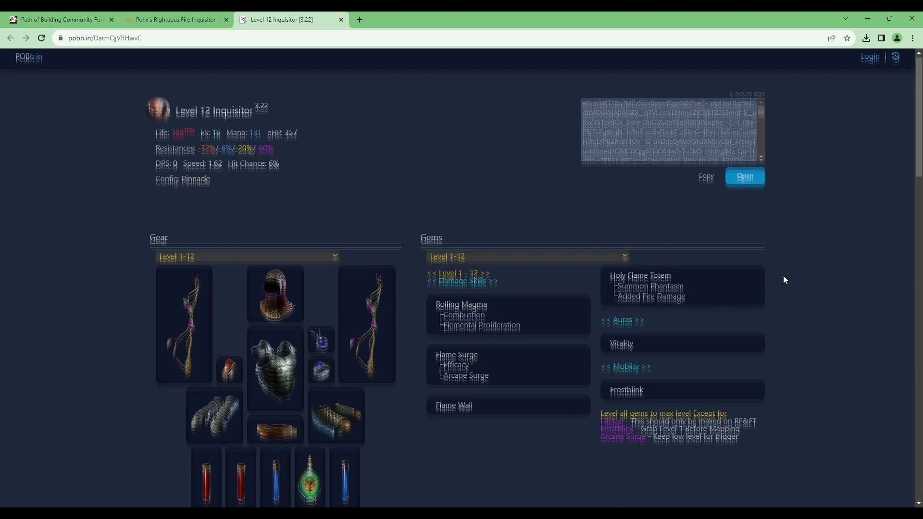
- Look over the Level 12 Inquisitor build on pobb.in and copy its build code
{"action": "scroll", "coordinate": [782, 279], "scroll_direction": "down", "scroll_amount": 2}
{"action": "scroll", "coordinate": [787, 353], "scroll_direction": "up", "scroll_amount": 3}
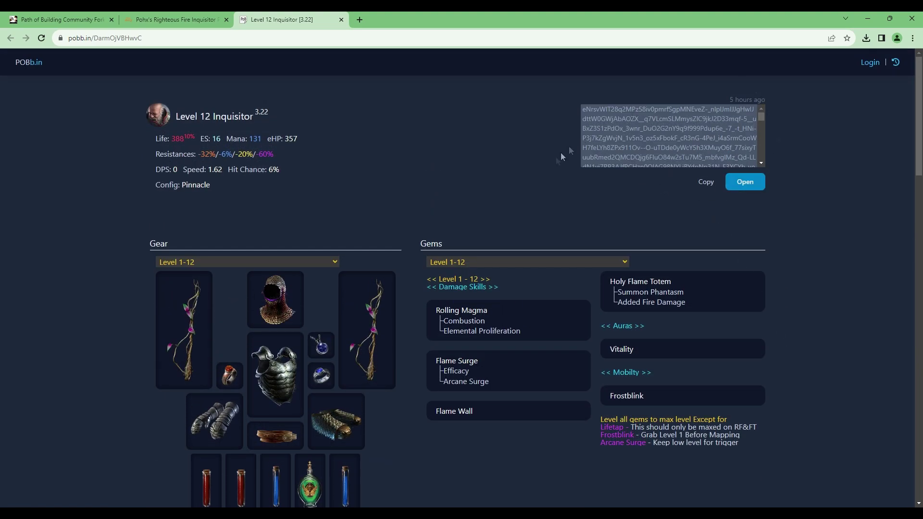
{"action": "left_click", "coordinate": [705, 182]}
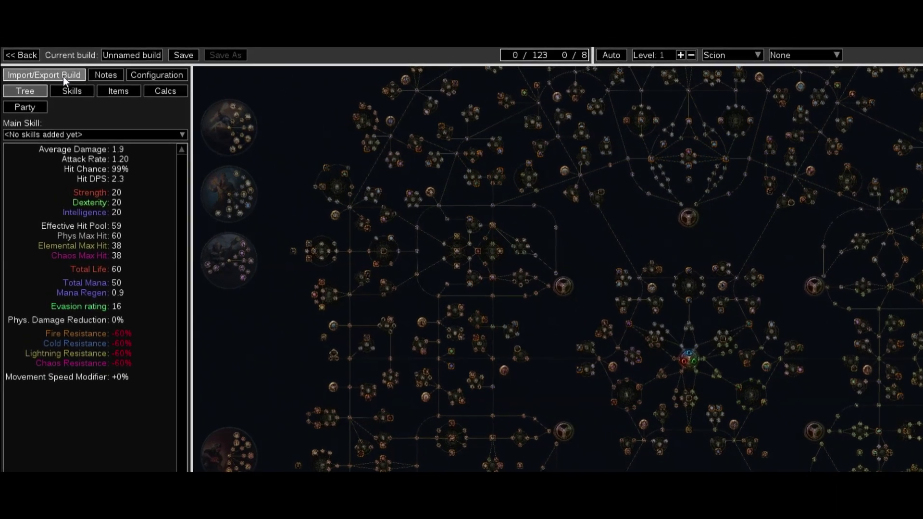
- Import the copied Righteous Fire Inquisitor build code as a new build
{"action": "left_click", "coordinate": [62, 76]}
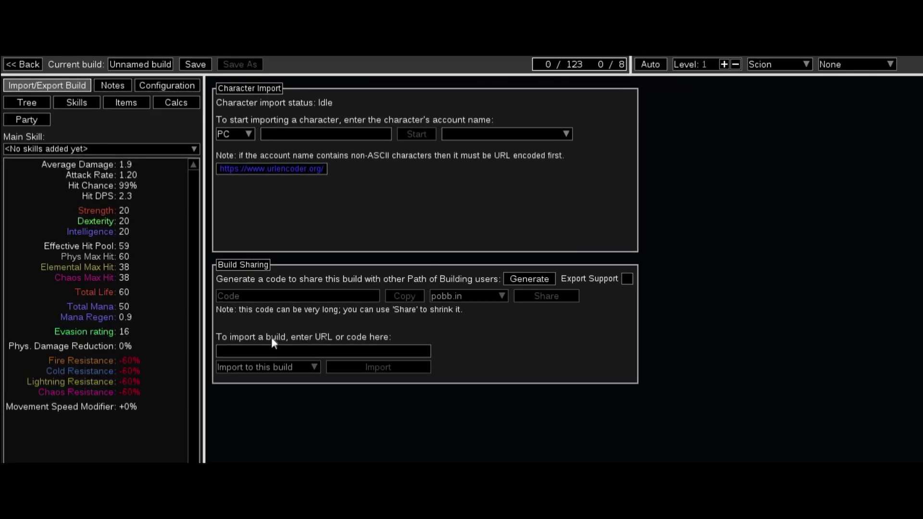
{"action": "left_click", "coordinate": [272, 351]}
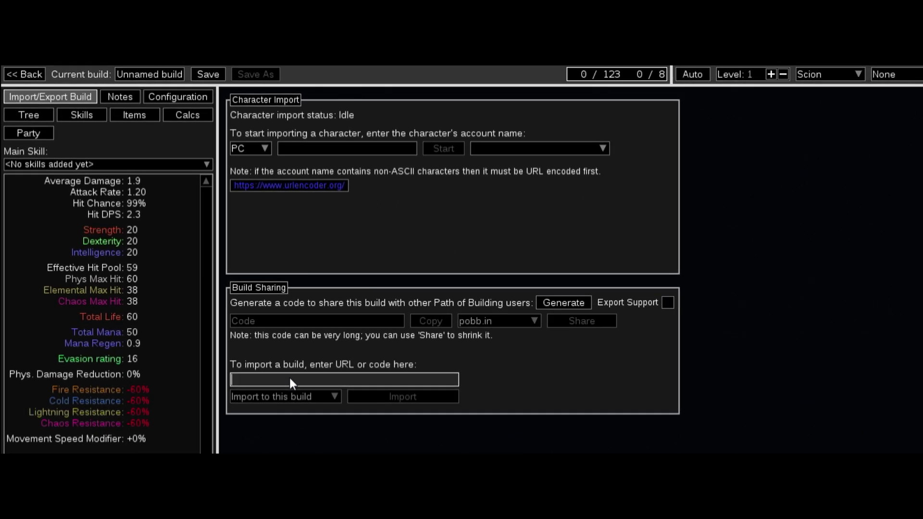
{"action": "key", "text": "ctrl+v"}
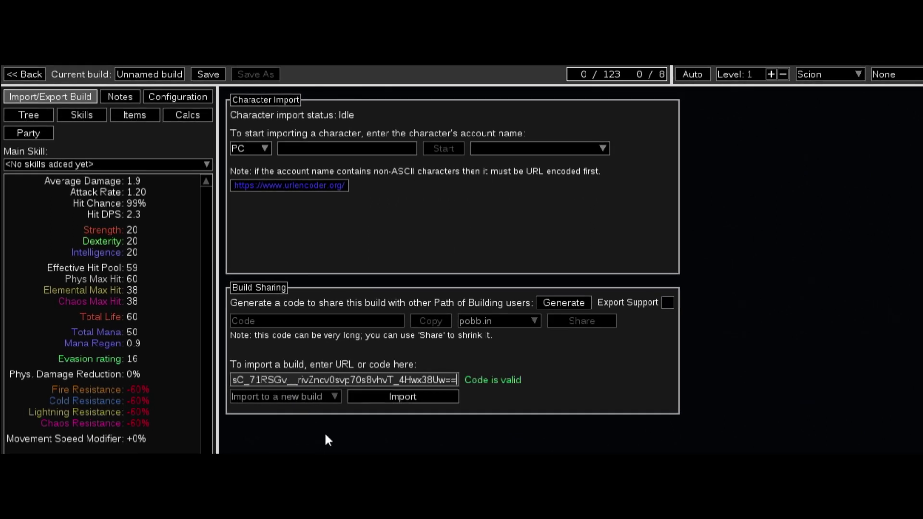
{"action": "left_click", "coordinate": [390, 397]}
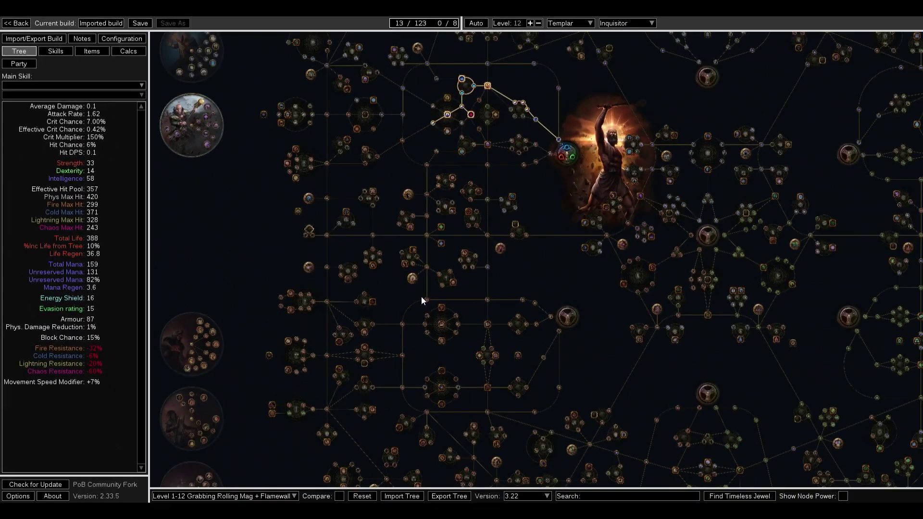
- Look over the whole passive tree for Level 1-12, Level 12-30 Getting RF Ready & Possibly Sustaining, and Level 30-45 100% Running RF
{"action": "scroll", "coordinate": [422, 297], "scroll_direction": "down", "scroll_amount": 1}
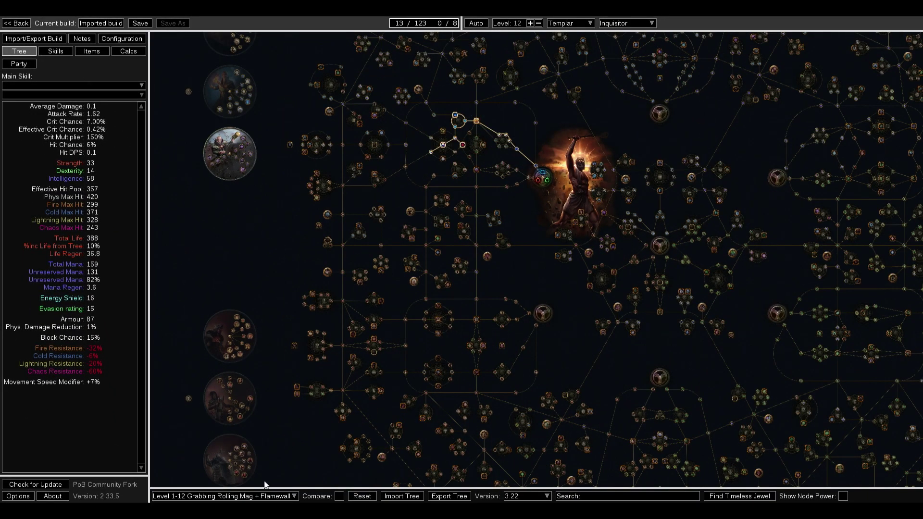
{"action": "scroll", "coordinate": [442, 210], "scroll_direction": "down", "scroll_amount": 3}
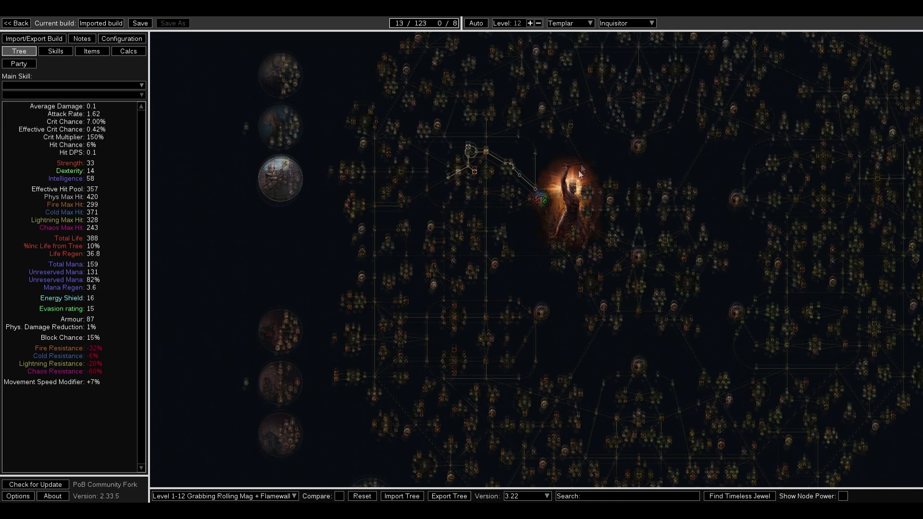
{"action": "scroll", "coordinate": [454, 240], "scroll_direction": "down", "scroll_amount": 2}
{"action": "scroll", "coordinate": [478, 339], "scroll_direction": "down", "scroll_amount": 2}
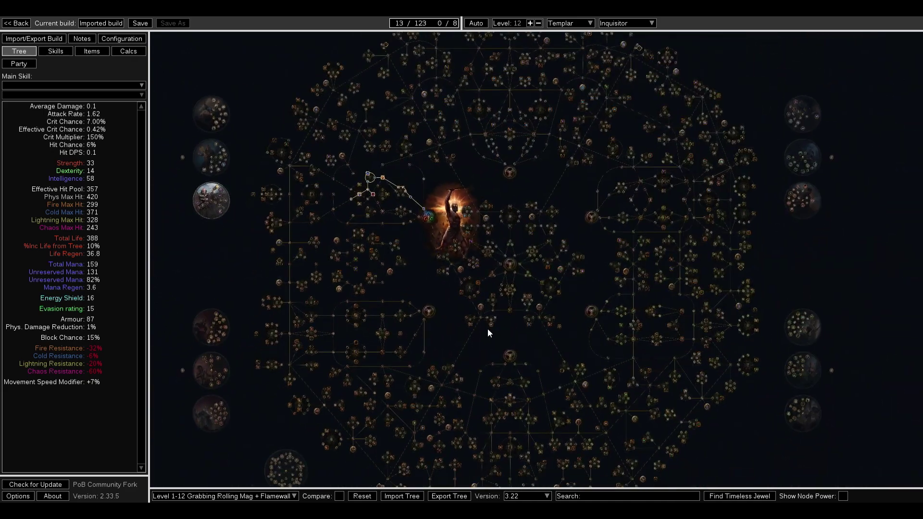
{"action": "scroll", "coordinate": [478, 339], "scroll_direction": "down", "scroll_amount": 1}
{"action": "left_click_drag", "start_coordinate": [478, 339], "coordinate": [479, 295]}
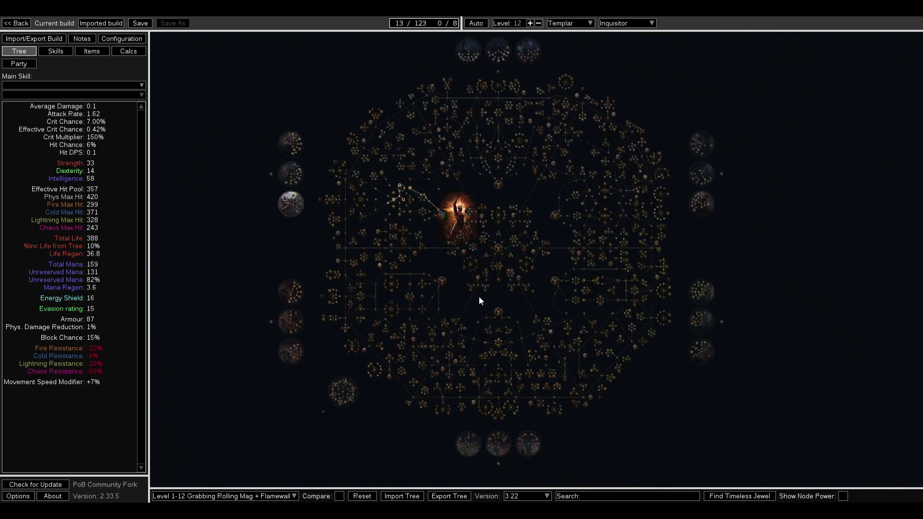
{"action": "left_click", "coordinate": [283, 495]}
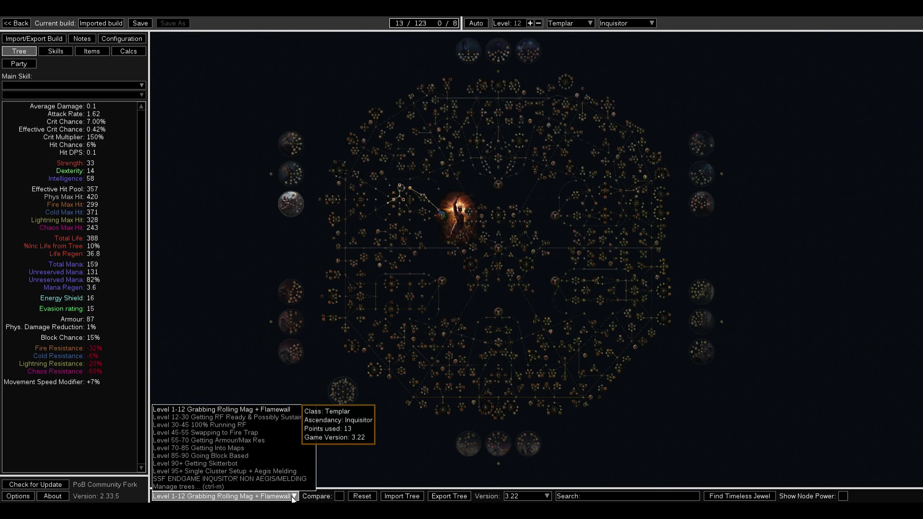
{"action": "left_click", "coordinate": [220, 417]}
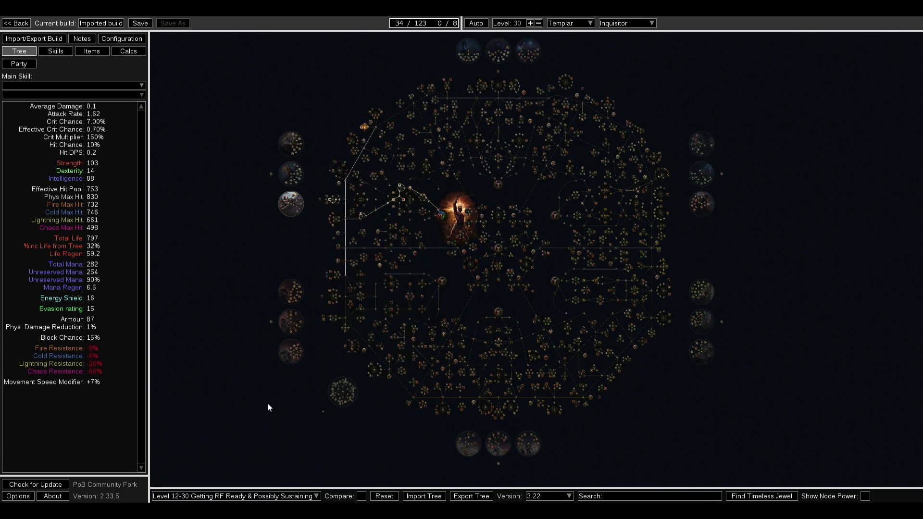
{"action": "left_click", "coordinate": [313, 495]}
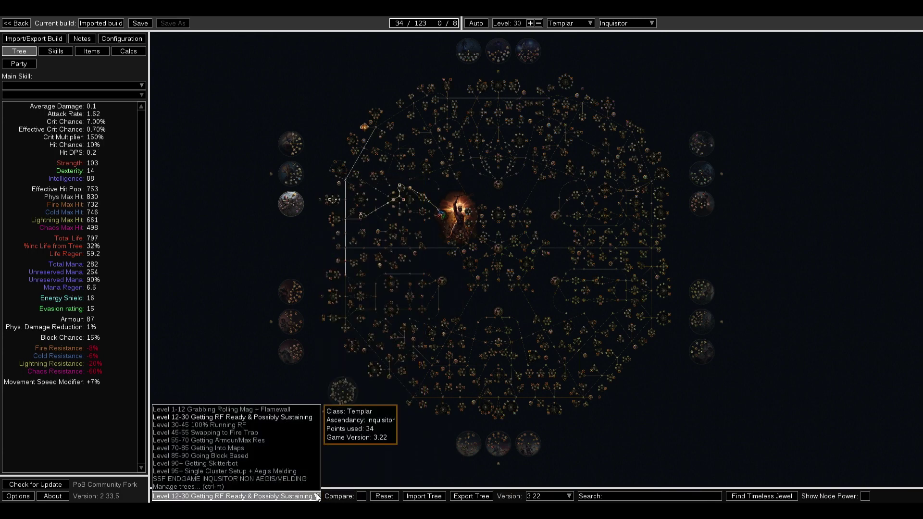
{"action": "left_click", "coordinate": [193, 425]}
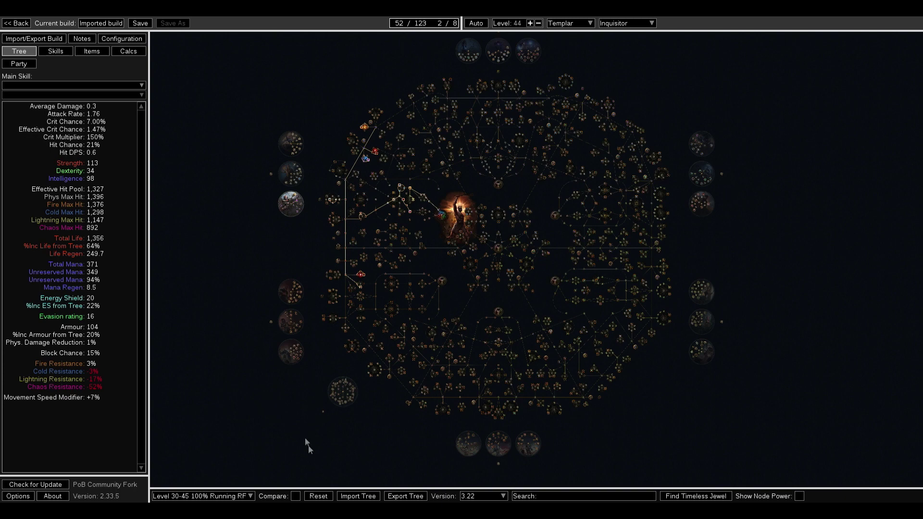
- Switch to the Level 45-55 Swapping to Fire Trap passive tree and examine its allocated nodes
{"action": "left_click", "coordinate": [225, 496]}
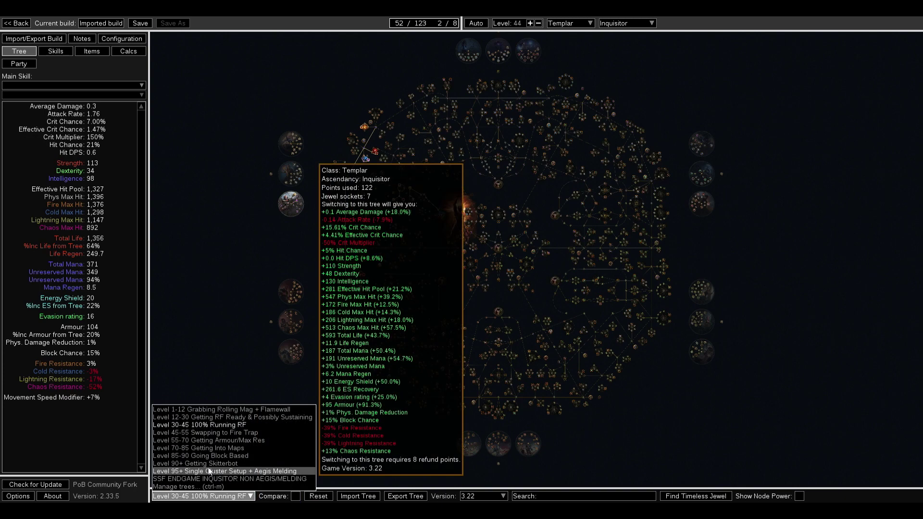
{"action": "left_click", "coordinate": [196, 433]}
{"action": "scroll", "coordinate": [417, 199], "scroll_direction": "up", "scroll_amount": 3}
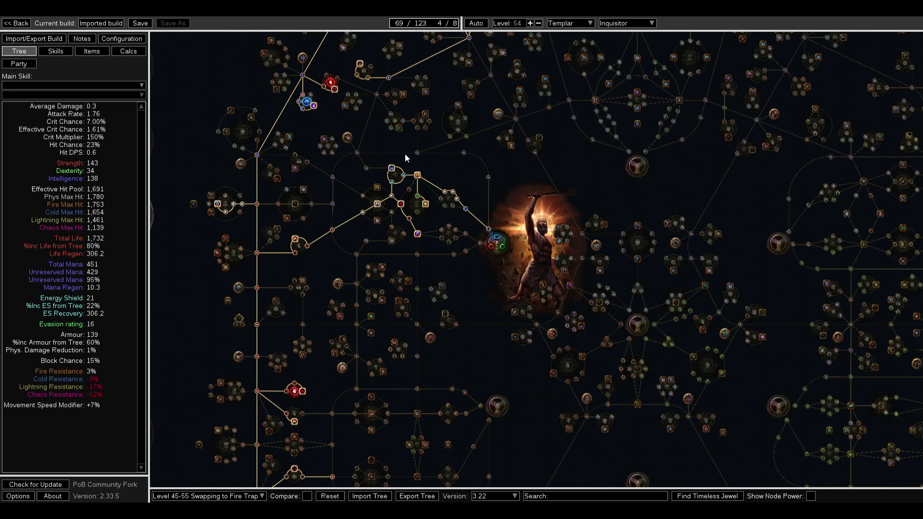
{"action": "scroll", "coordinate": [404, 154], "scroll_direction": "up", "scroll_amount": 5}
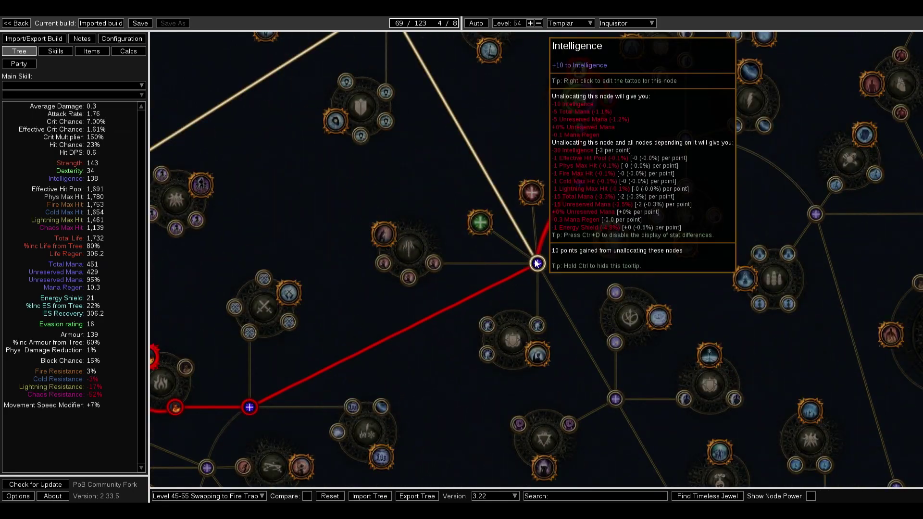
{"action": "left_click_drag", "start_coordinate": [609, 181], "coordinate": [576, 290]}
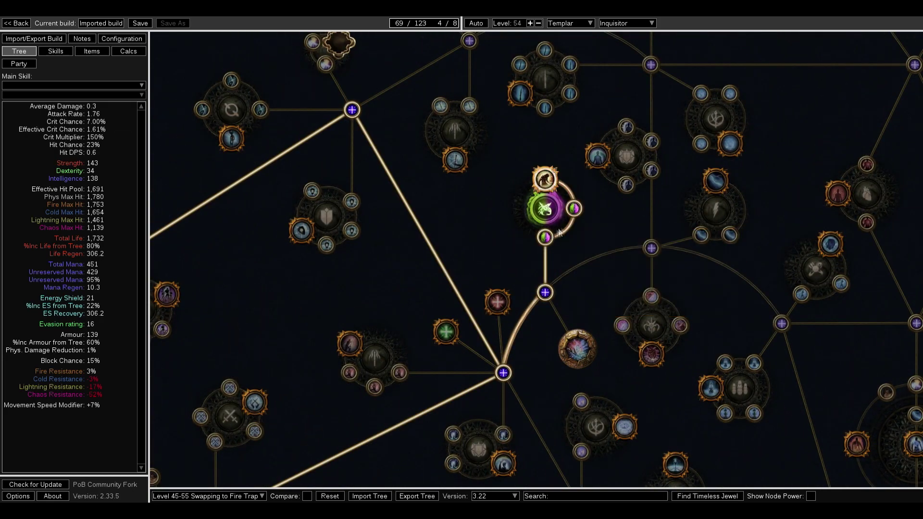
{"action": "scroll", "coordinate": [517, 339], "scroll_direction": "down", "scroll_amount": 8}
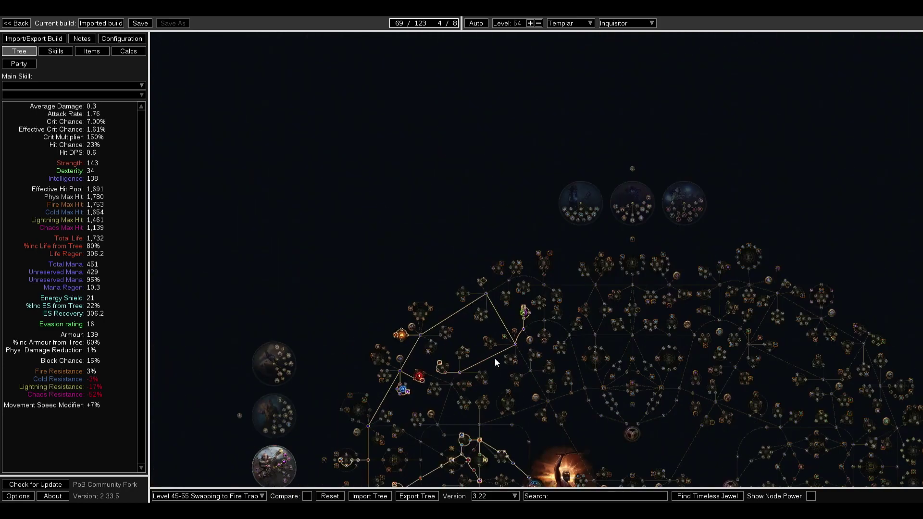
{"action": "scroll", "coordinate": [504, 408], "scroll_direction": "down", "scroll_amount": 5}
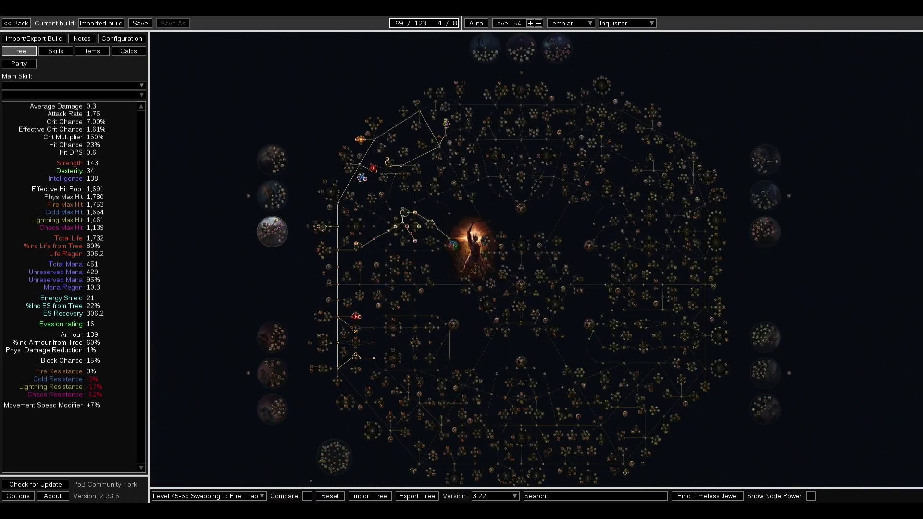
{"action": "left_click", "coordinate": [206, 496]}
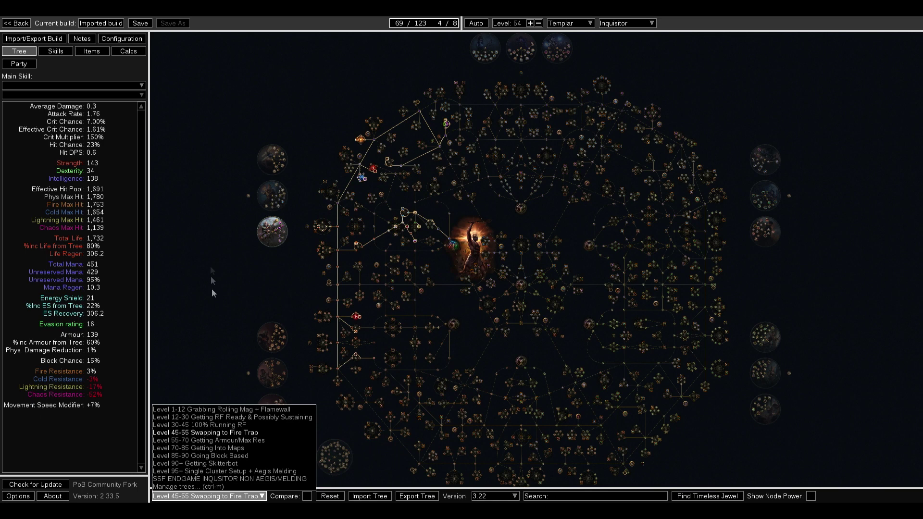
- Review the build's skill gems for Level 12-30 and select the Level 30-55 skill set
{"action": "left_click", "coordinate": [63, 50]}
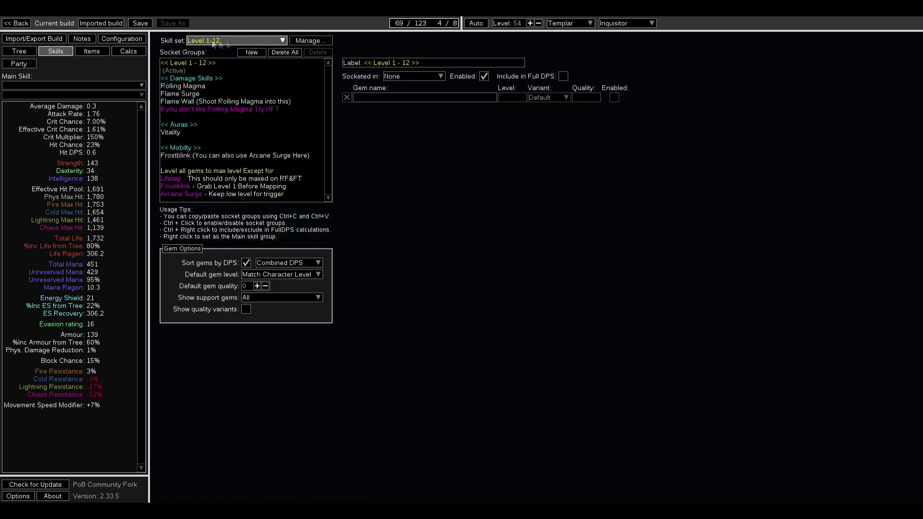
{"action": "left_click", "coordinate": [233, 42]}
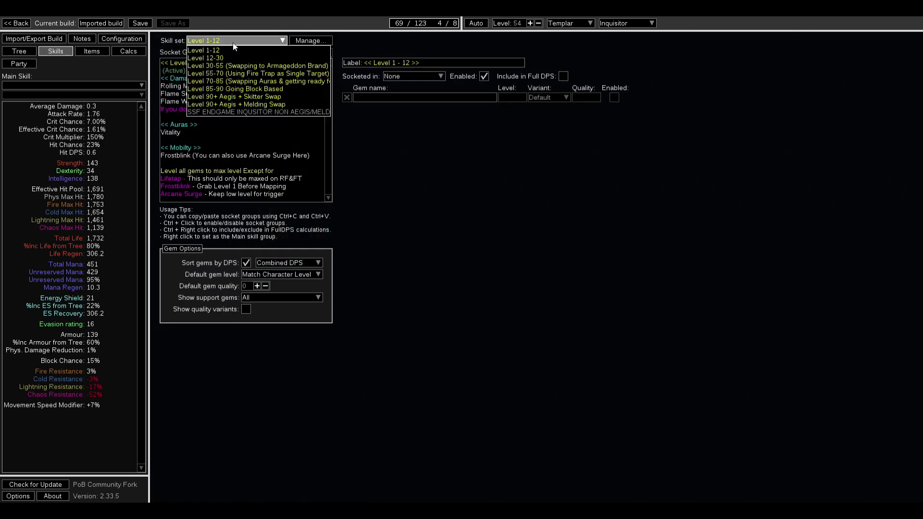
{"action": "left_click", "coordinate": [230, 57]}
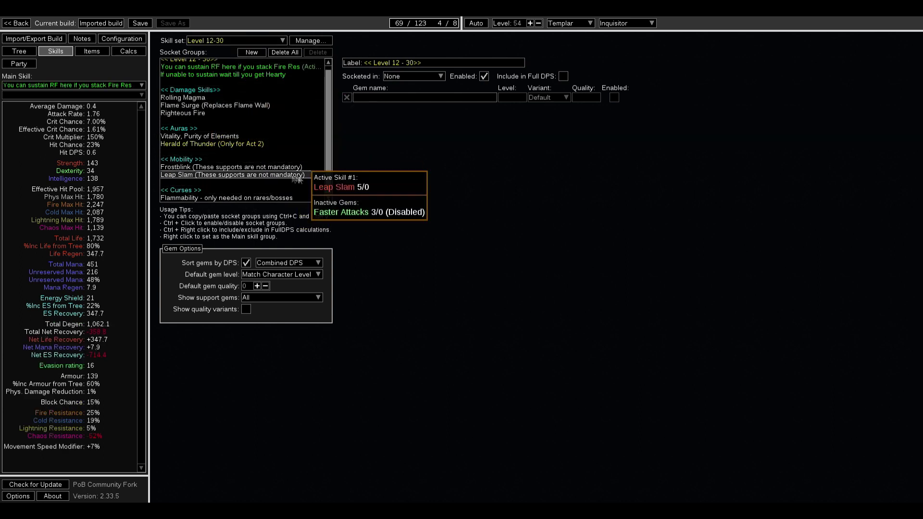
{"action": "left_click", "coordinate": [243, 40]}
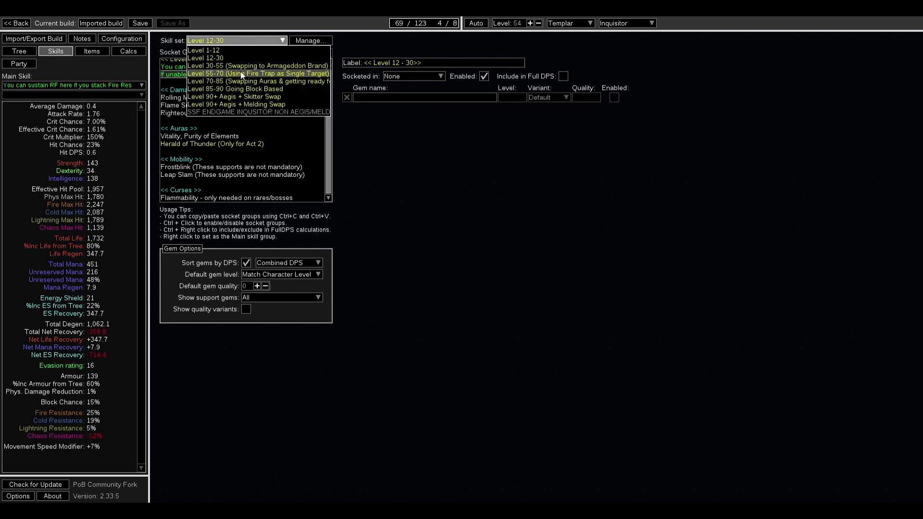
{"action": "left_click", "coordinate": [240, 66]}
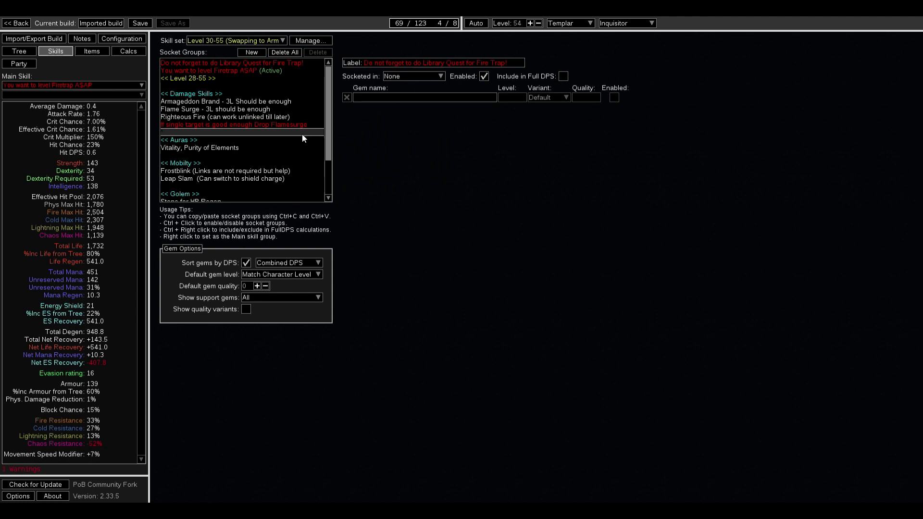
{"action": "scroll", "coordinate": [306, 138], "scroll_direction": "down", "scroll_amount": 1}
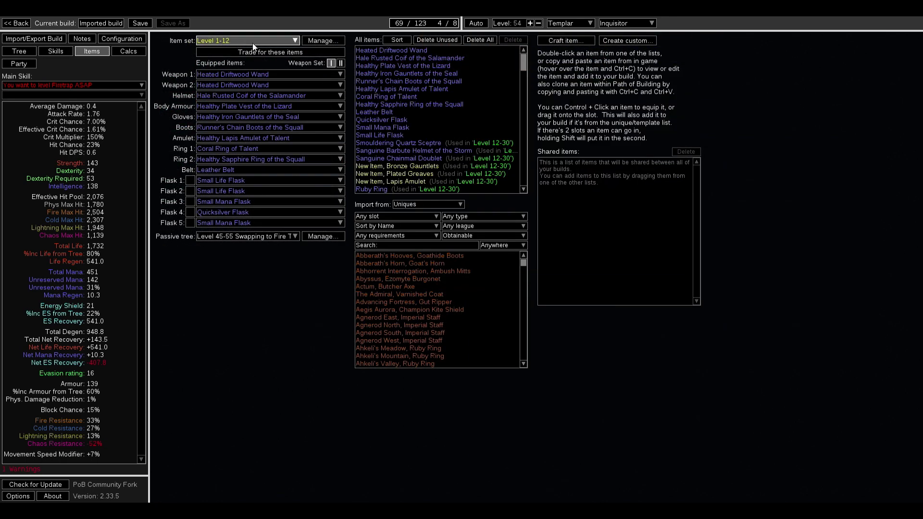
- Switch the equipped items to the Level 12-30 item set and open the build's configuration options
{"action": "left_click", "coordinate": [252, 43]}
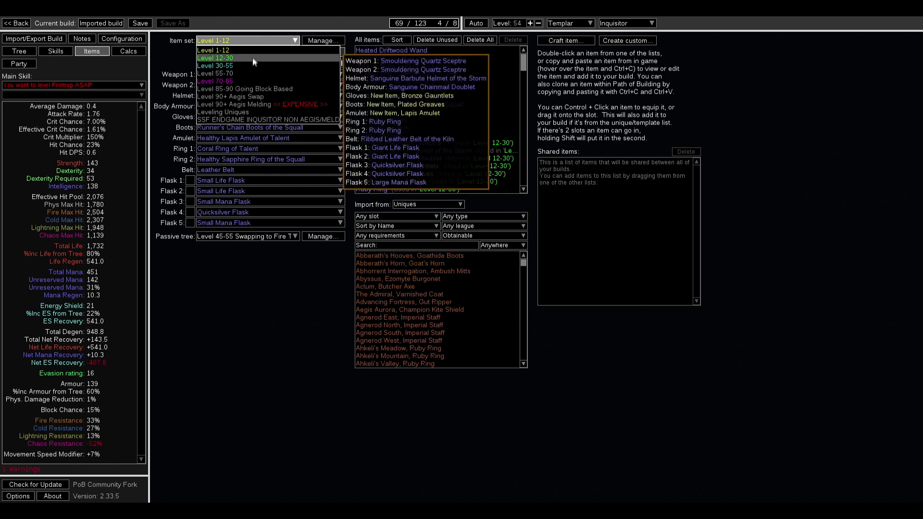
{"action": "left_click", "coordinate": [252, 58]}
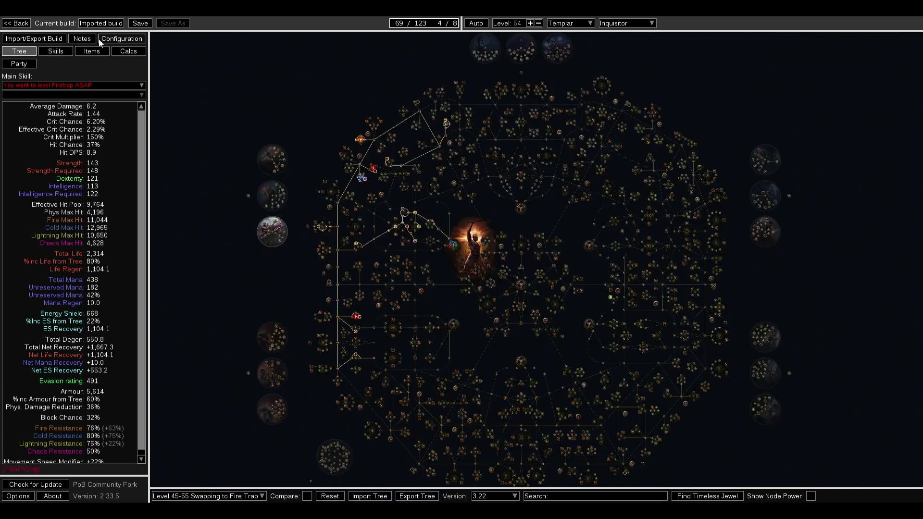
{"action": "left_click", "coordinate": [121, 38]}
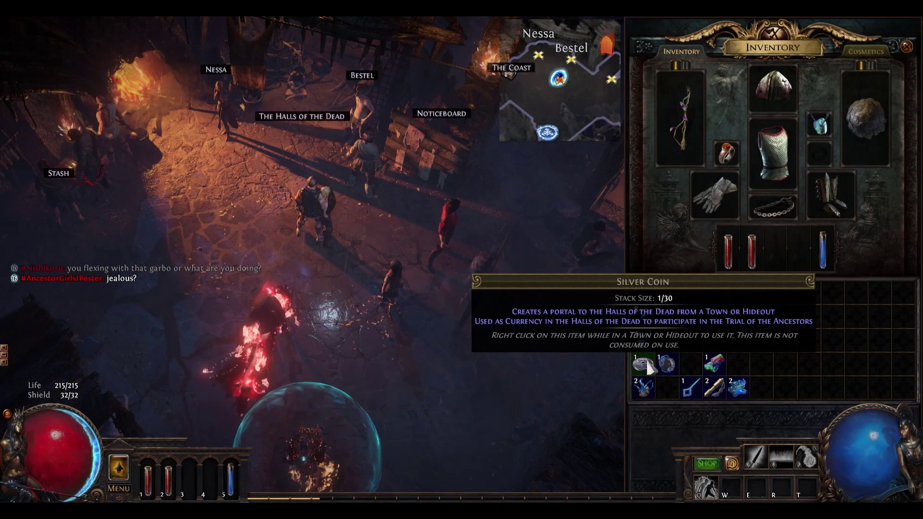
{"action": "right_click", "coordinate": [645, 356]}
{"action": "key", "text": "i"}
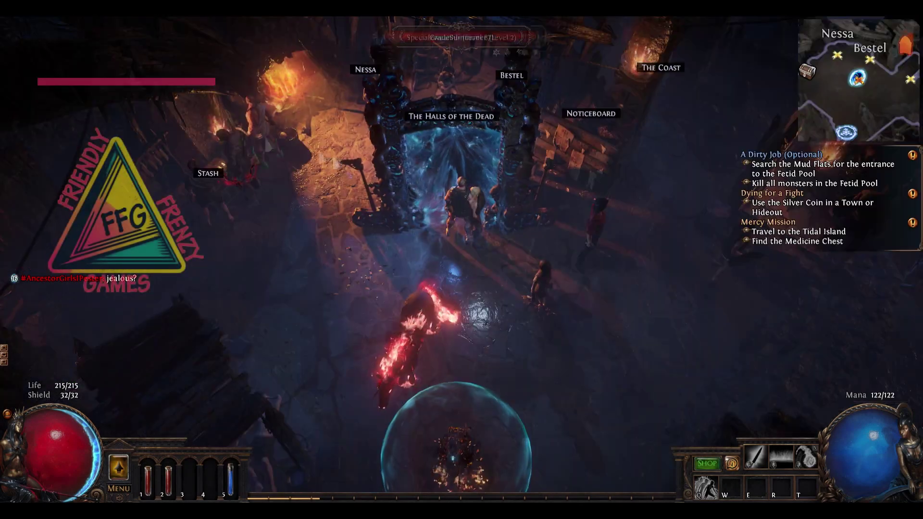
{"action": "left_click", "coordinate": [441, 181]}
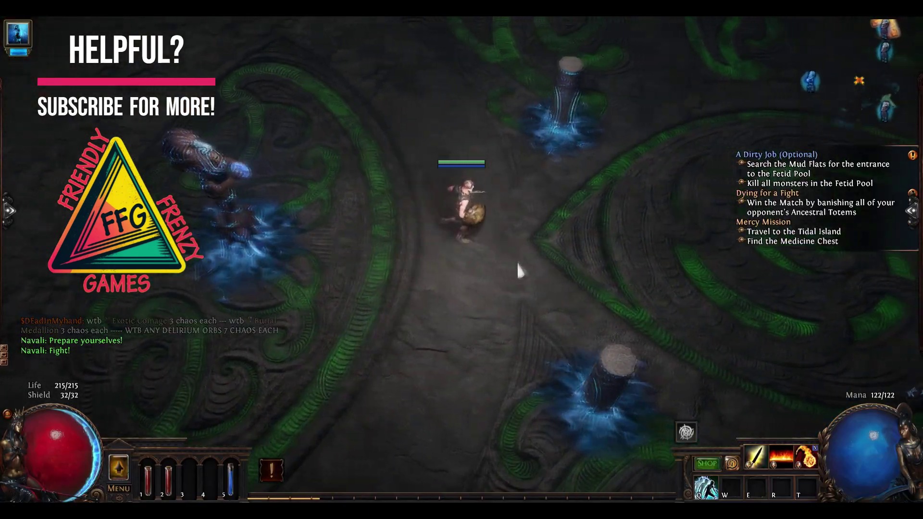
{"action": "left_click", "coordinate": [516, 259]}
{"action": "left_click", "coordinate": [578, 255]}
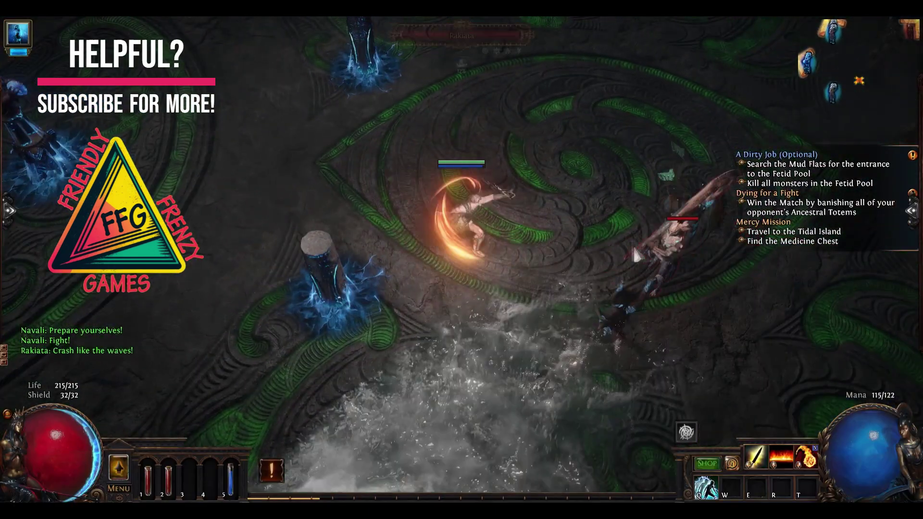
{"action": "left_click", "coordinate": [596, 260]}
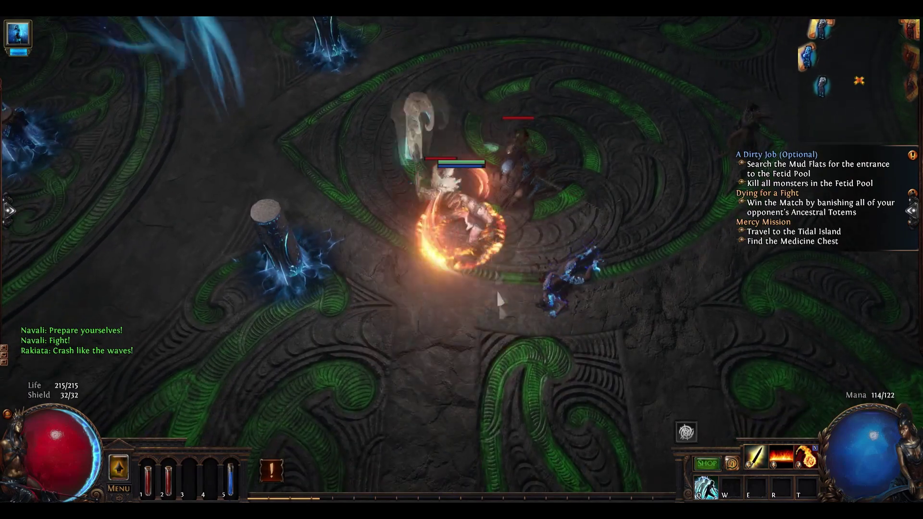
{"action": "left_click", "coordinate": [452, 374]}
{"action": "right_click", "coordinate": [487, 146]}
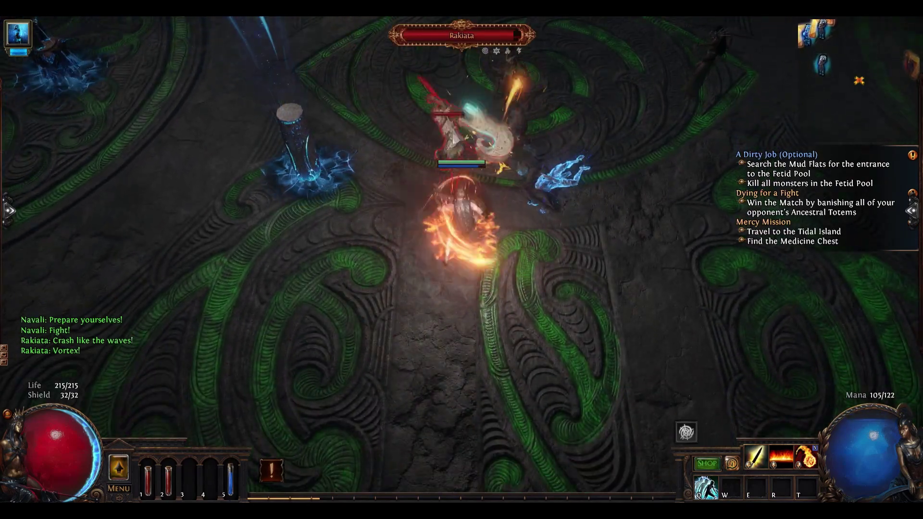
{"action": "right_click", "coordinate": [581, 243]}
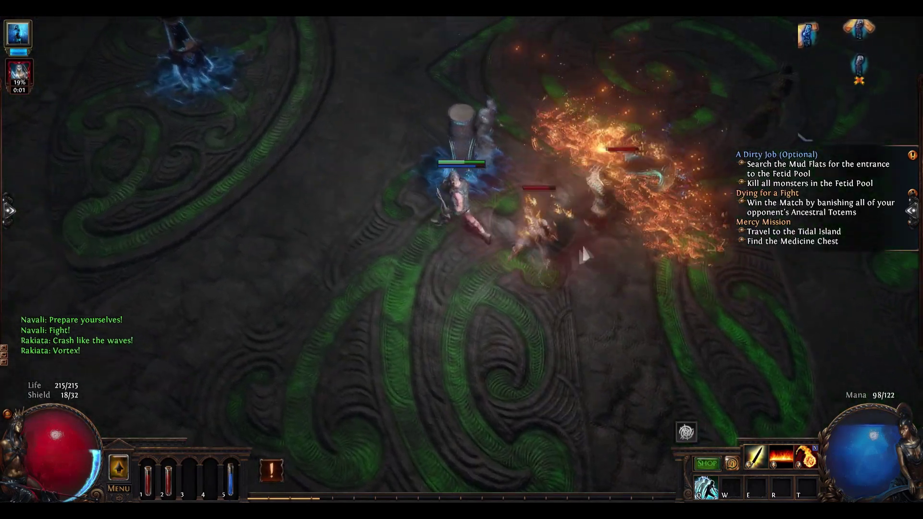